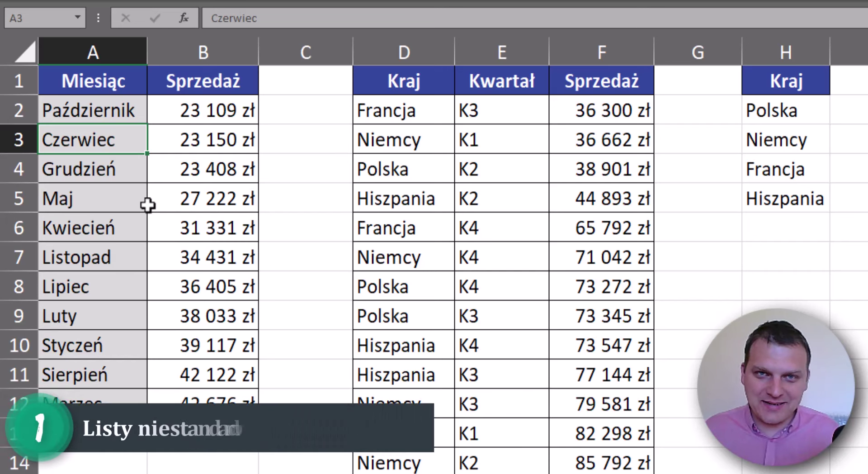
- Sort the month column alphabetically A to Z from the Dane tab
click(98, 109)
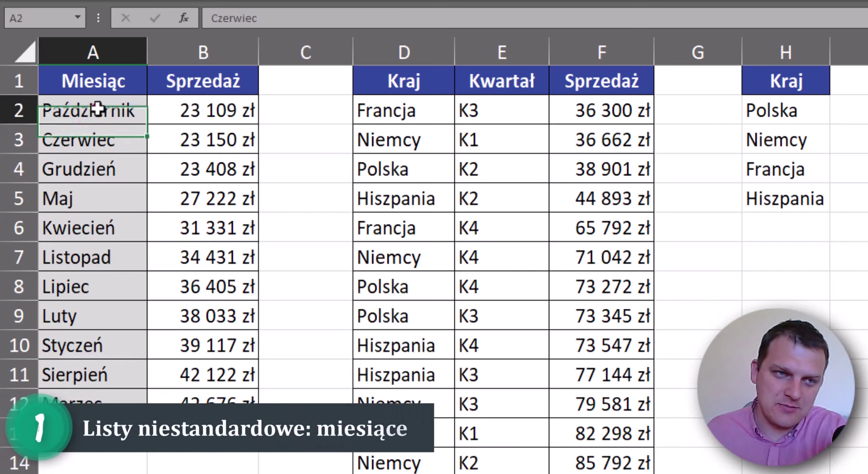
drag(98, 109, 95, 432)
click(115, 206)
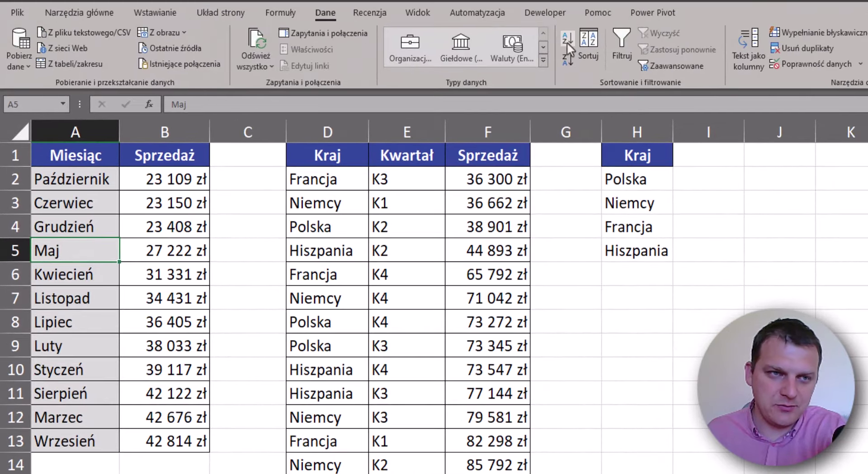
click(566, 42)
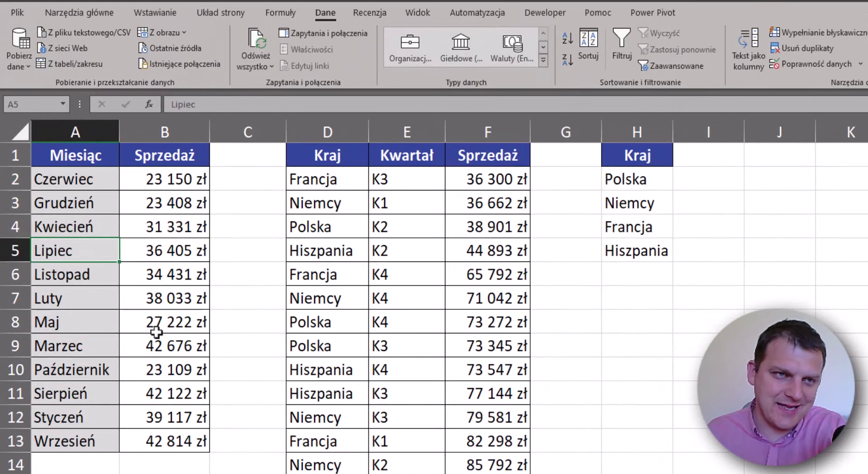
- Check the sorted months, with Czerwiec first and Wrzesień last
drag(100, 186, 97, 441)
click(97, 178)
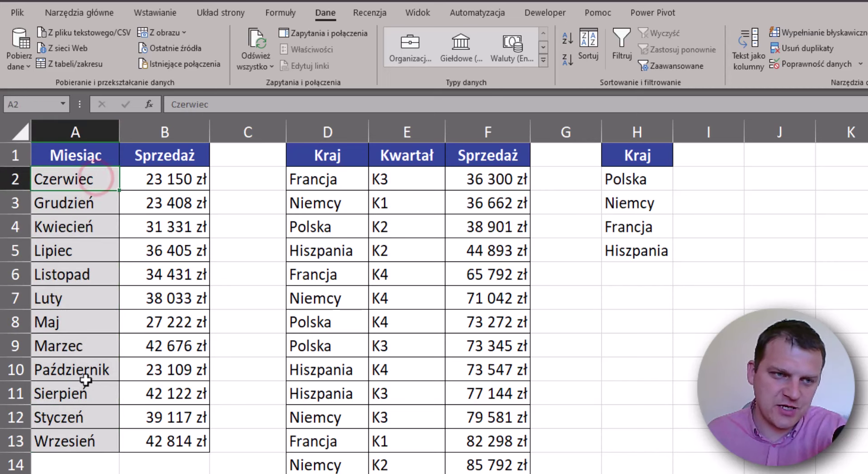
click(86, 436)
click(89, 251)
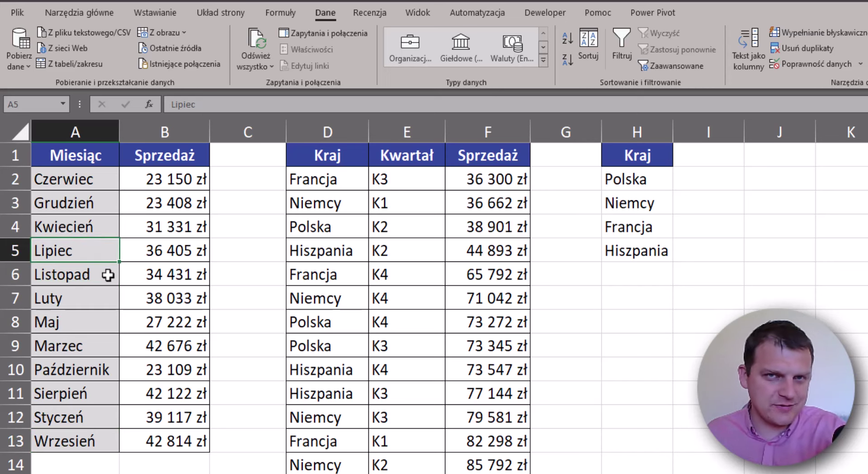
- Open the Sort settings and set Kolejność to Lista niestandardowa
click(587, 50)
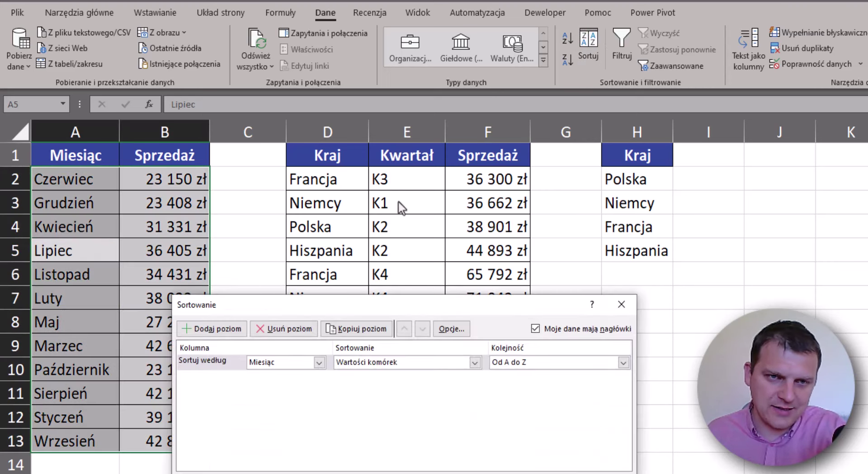
click(550, 362)
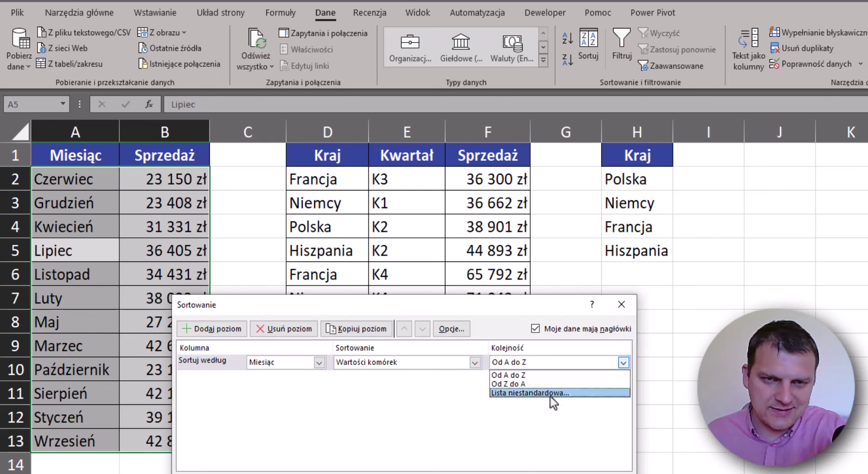
click(550, 392)
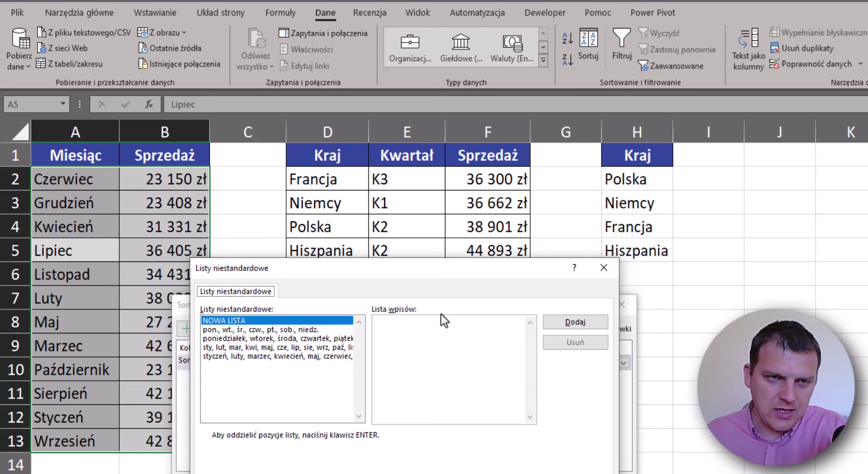
- Browse the built-in weekday and month lists, then select NOWA LISTA
drag(392, 273, 385, 151)
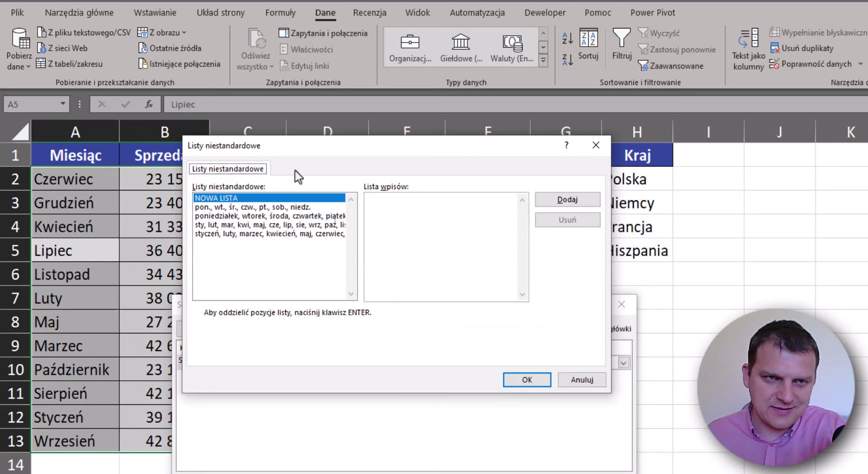
click(296, 207)
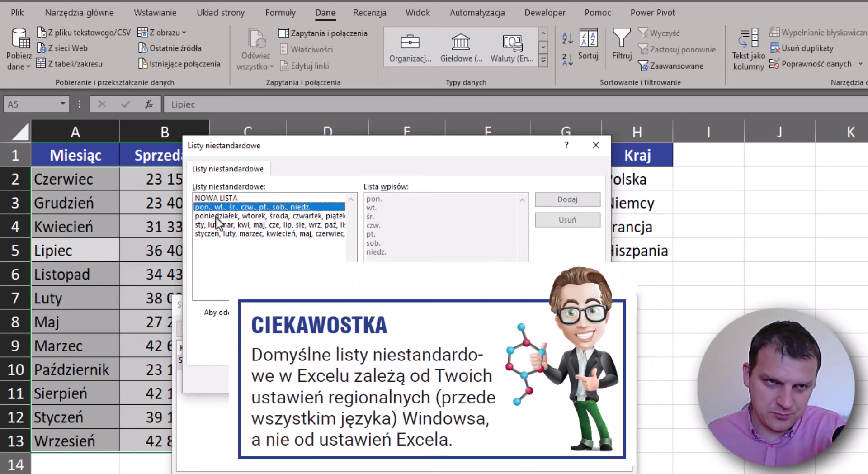
click(219, 216)
click(217, 225)
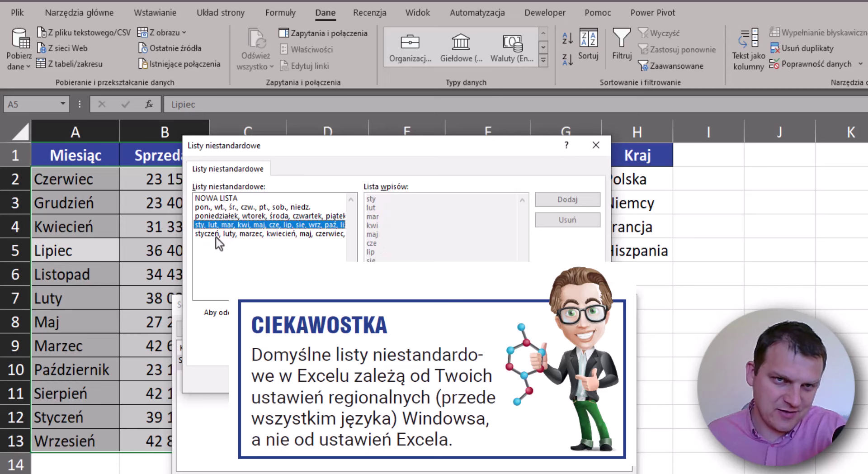
click(217, 233)
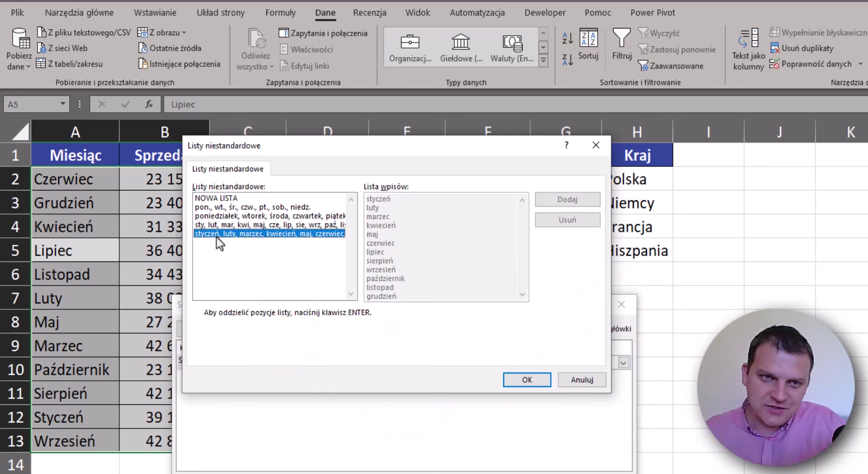
click(237, 207)
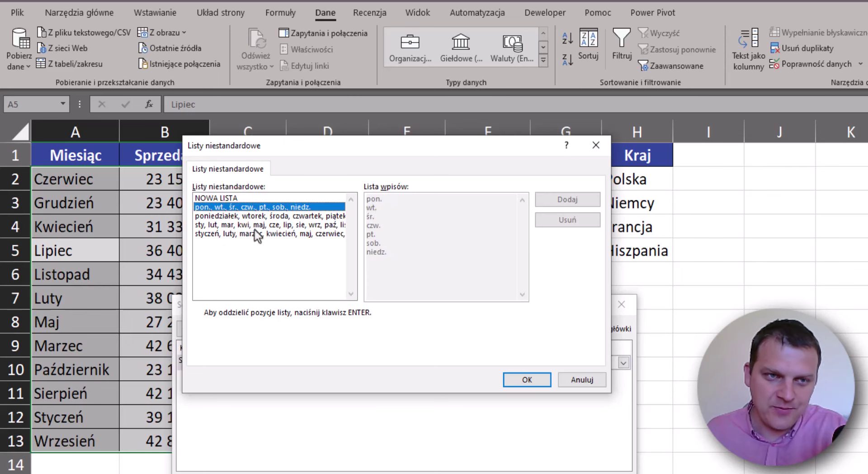
click(254, 198)
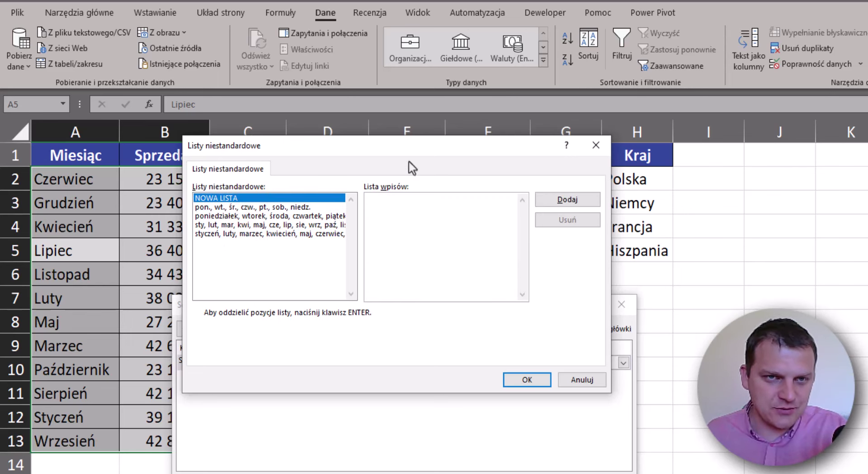
- Add the list Jeden, Dwa, Trzy, Cztery, Pięć, then pick the full month-name list
drag(409, 154, 463, 239)
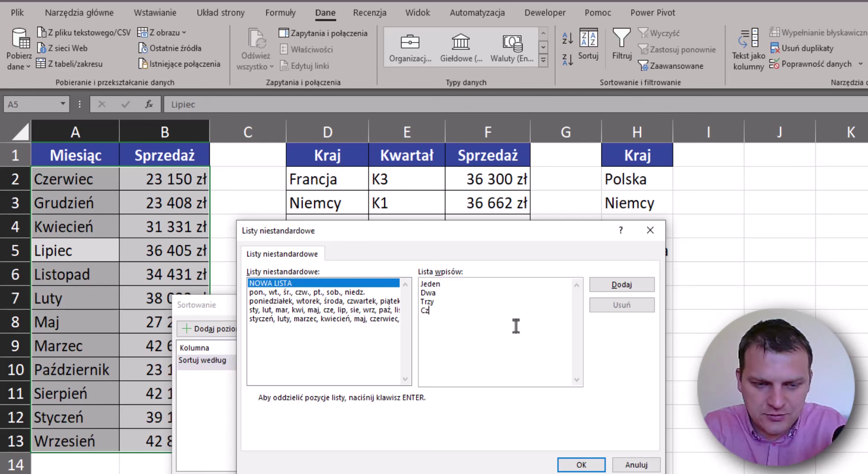
text(tery)
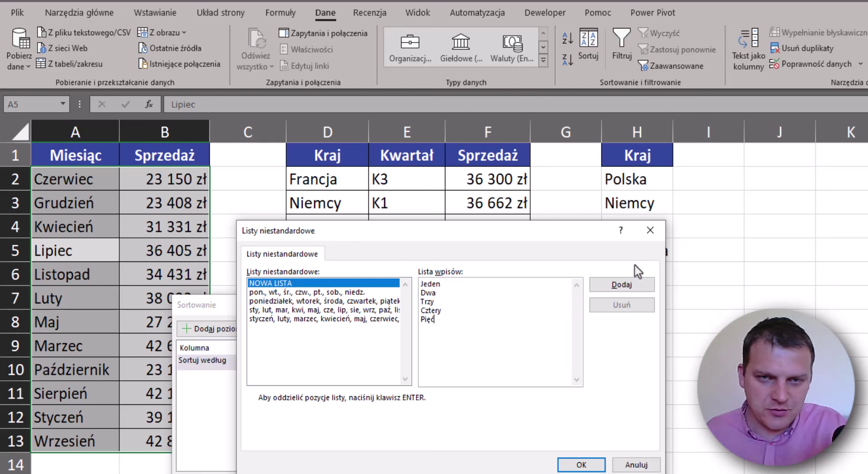
click(631, 289)
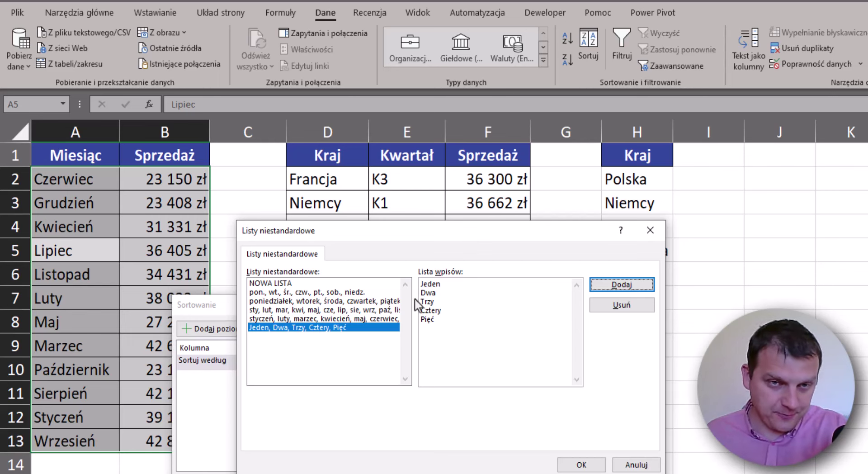
click(296, 301)
click(268, 319)
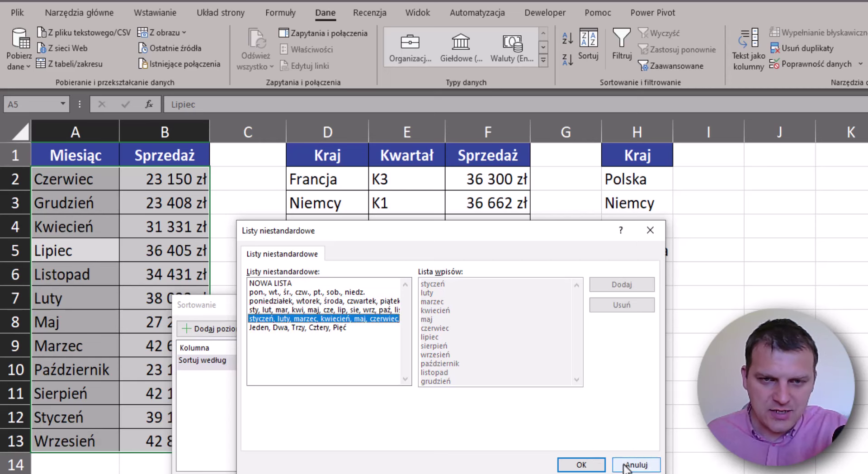
- Apply the styczeń, luty… order so months run Styczeń through Grudzień
click(583, 464)
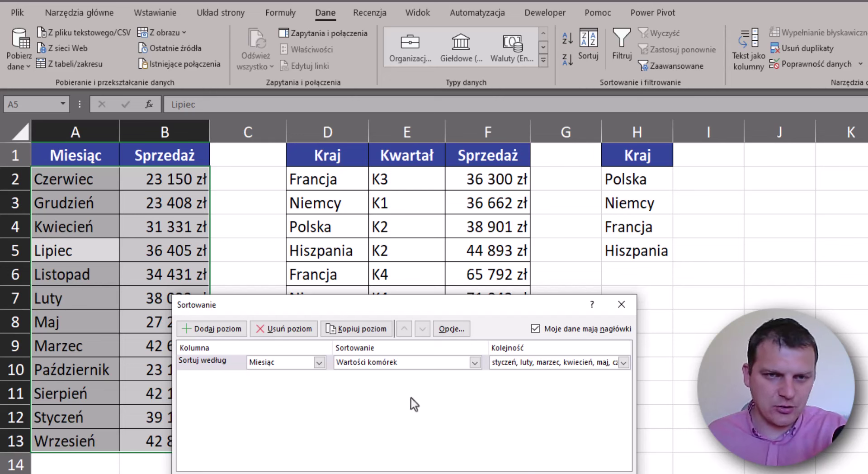
click(551, 366)
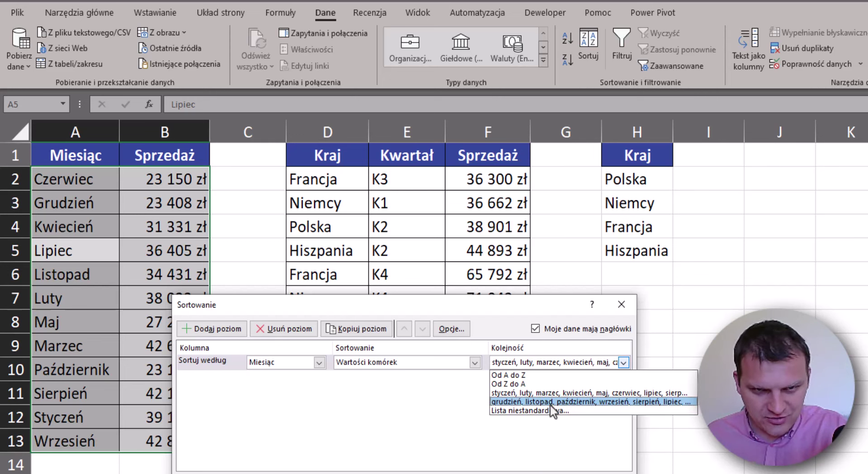
click(408, 409)
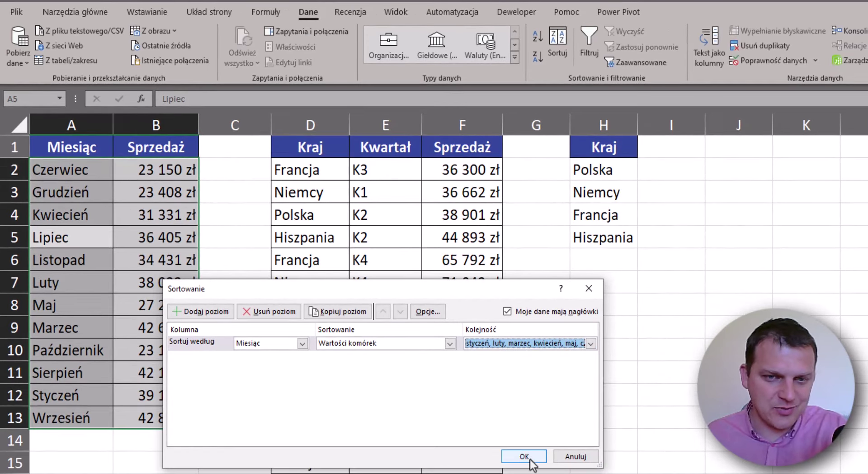
click(538, 469)
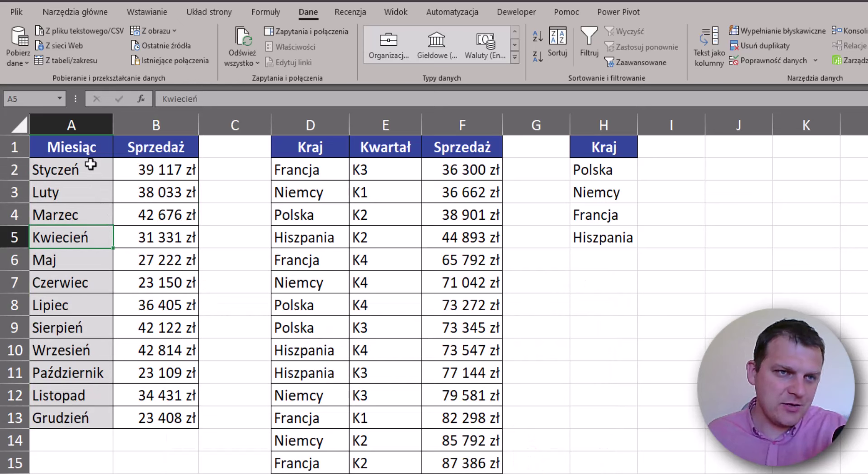
mouse_move(90, 164)
mouse_down()
mouse_move(109, 418)
mouse_move(151, 412)
mouse_up()
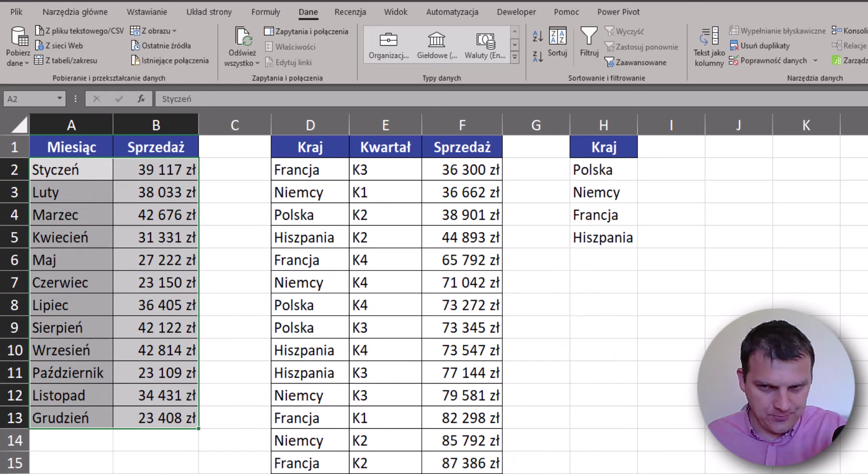
- Scroll right to show columns D–H with the country table and the Kraj list
scroll(565, 442, right, 1)
scroll(565, 442, right, 1)
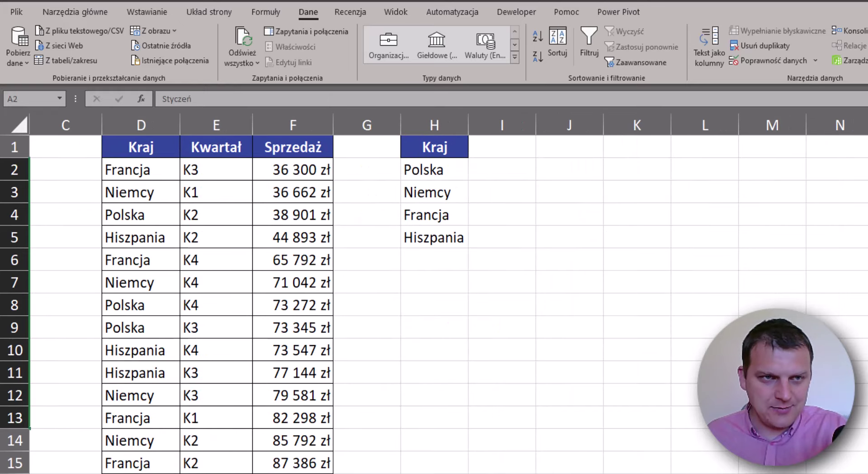
scroll(565, 442, right, 1)
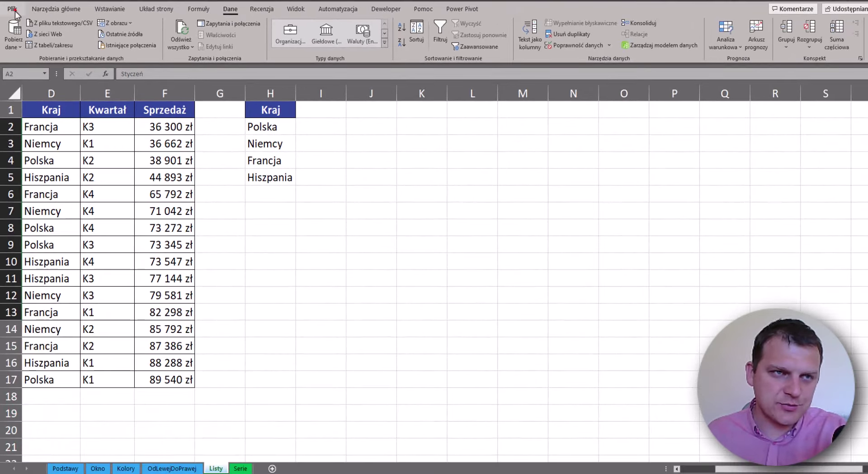
- Open File > Options > Advanced and scroll down to the custom lists setting
click(13, 8)
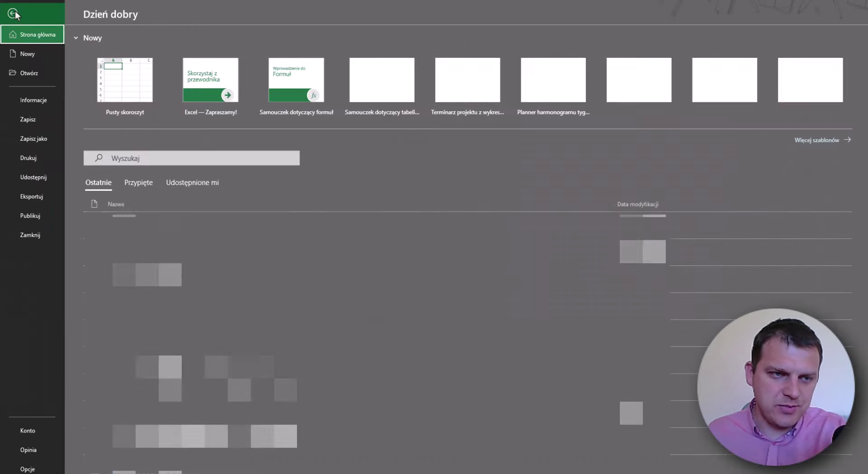
click(38, 469)
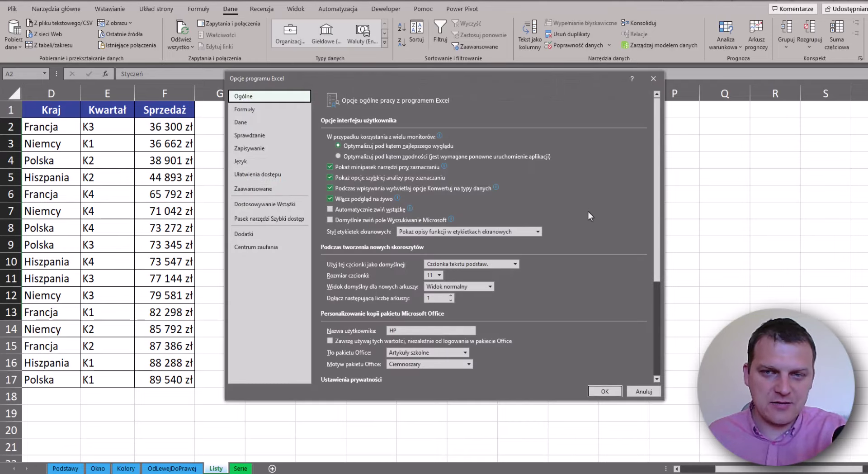
click(253, 188)
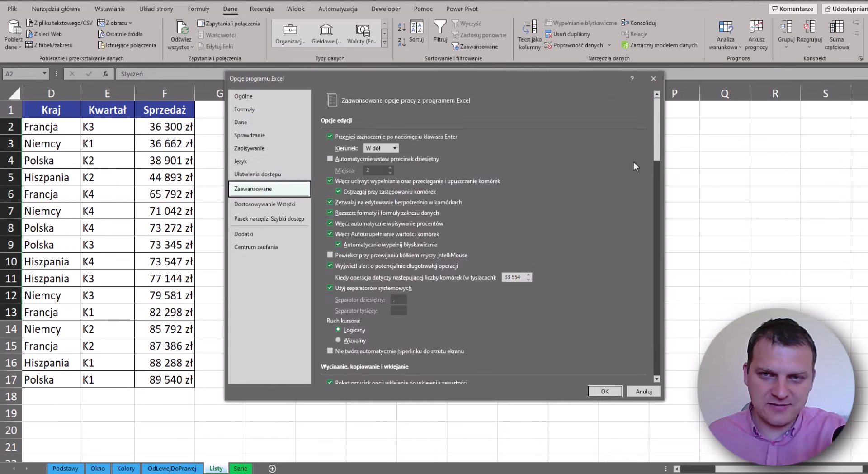
drag(655, 116, 660, 362)
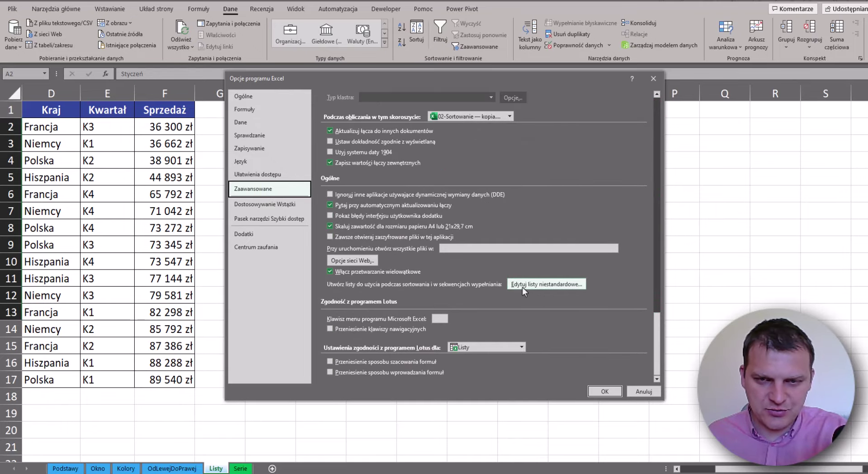
- Open Edit Custom Lists, move the dialog aside, and delete the old import range
click(561, 283)
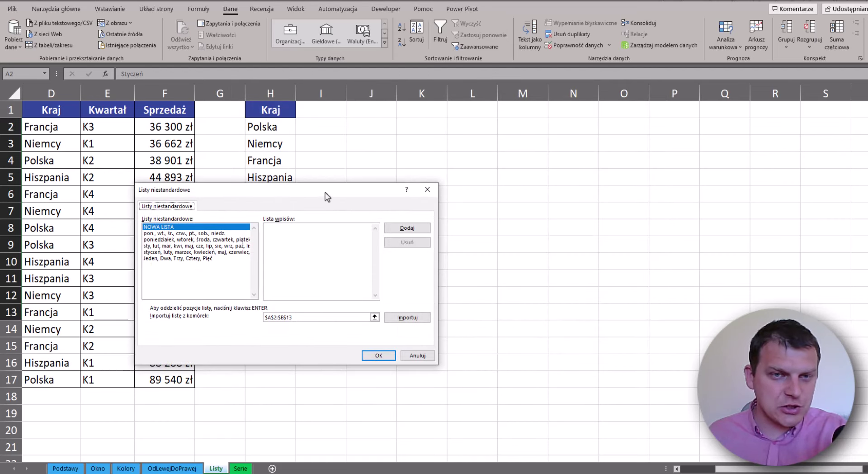
drag(327, 196, 565, 110)
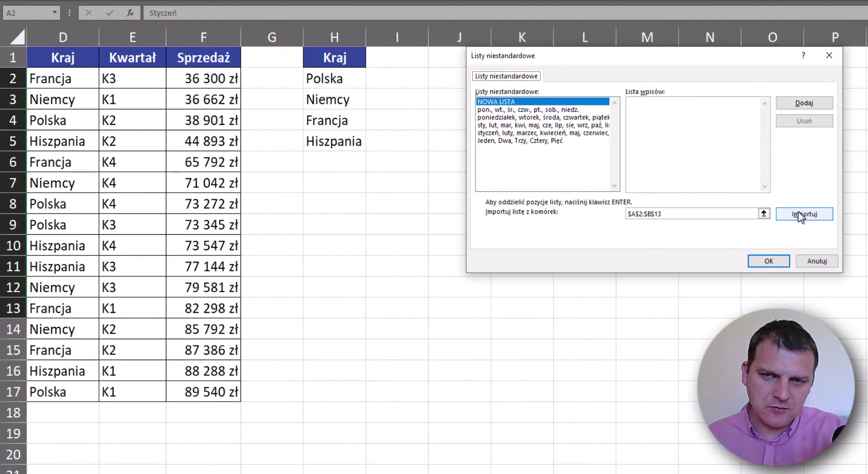
click(696, 218)
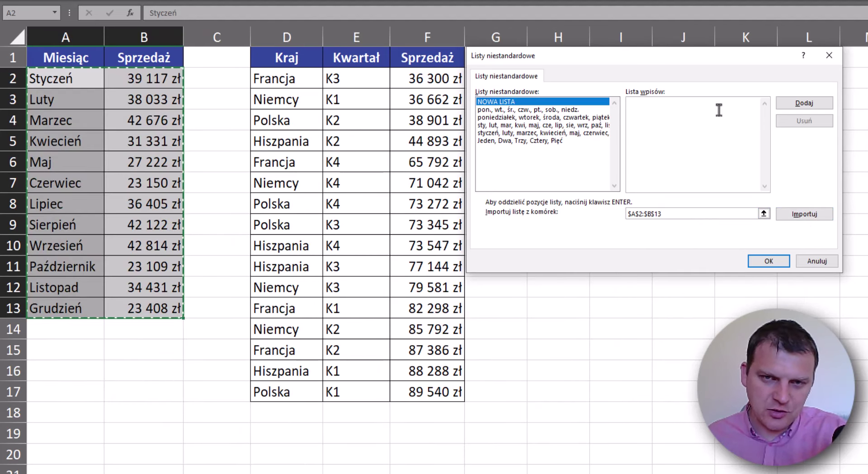
drag(652, 57, 796, 66)
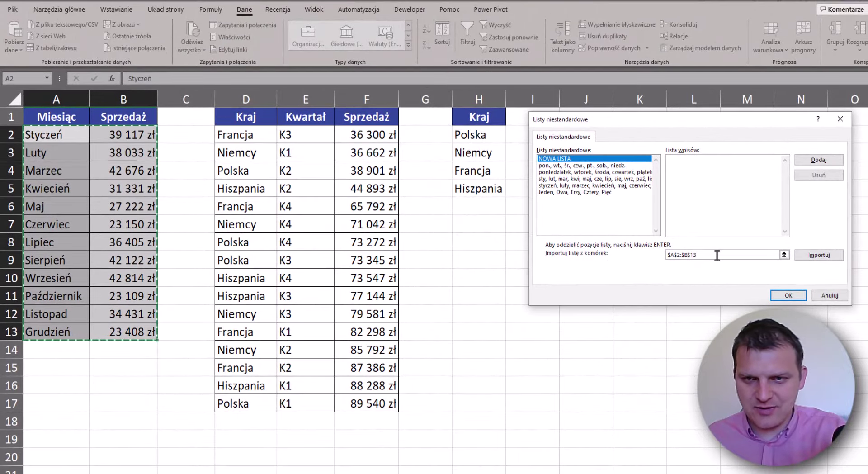
click(718, 254)
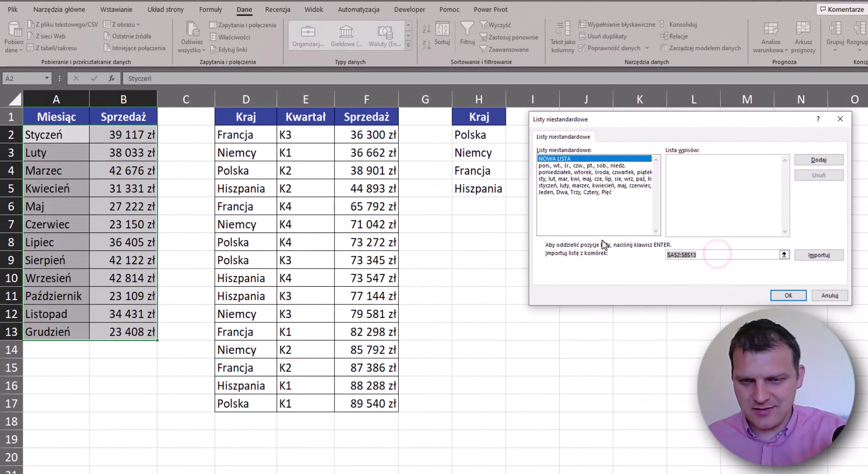
key(Delete)
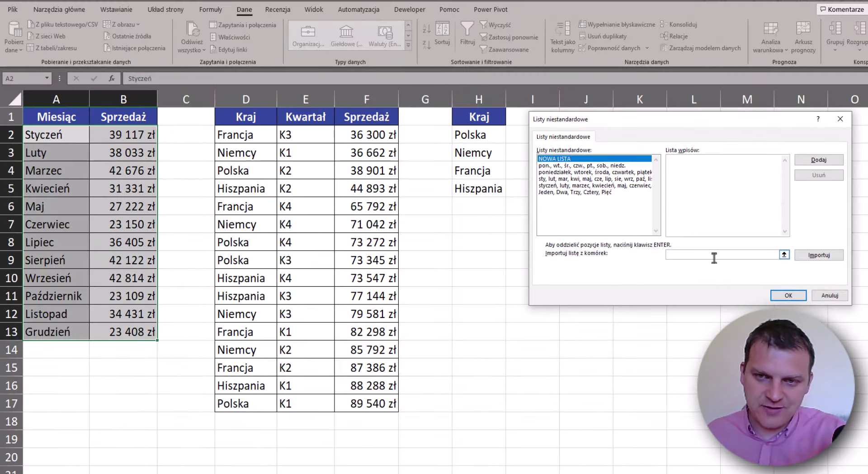
- Import Polska, Niemcy, Francja, Hiszpania from H2:H5 as a new custom list
drag(481, 136, 495, 189)
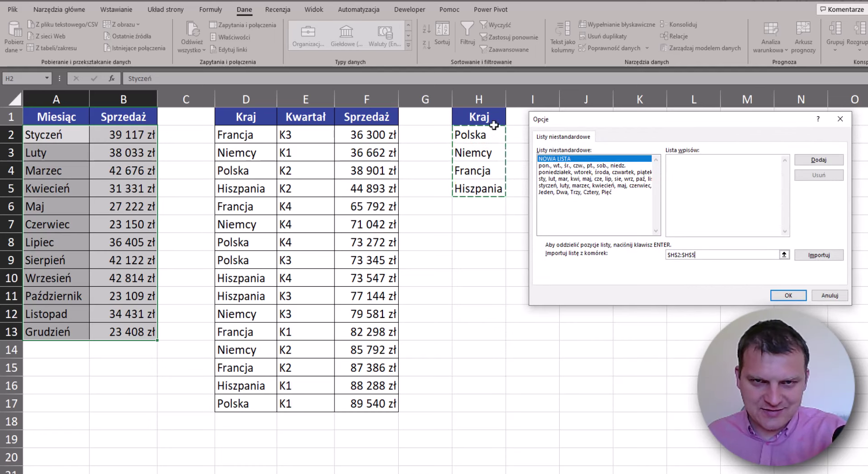
click(819, 258)
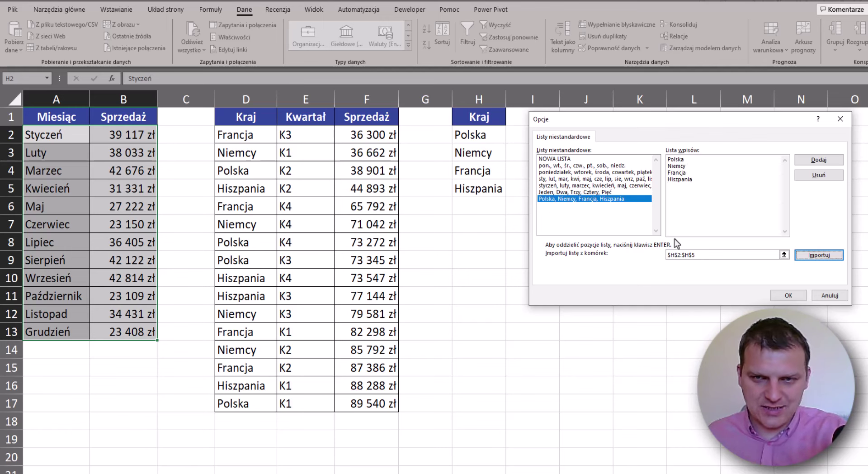
click(605, 191)
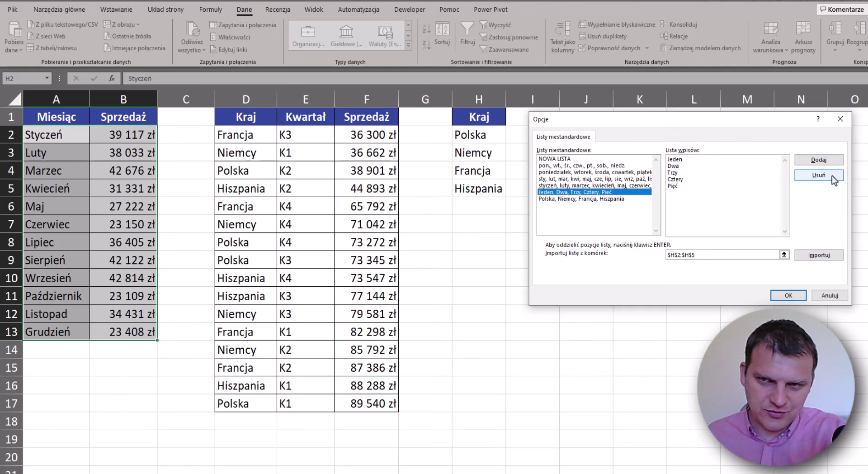
click(603, 199)
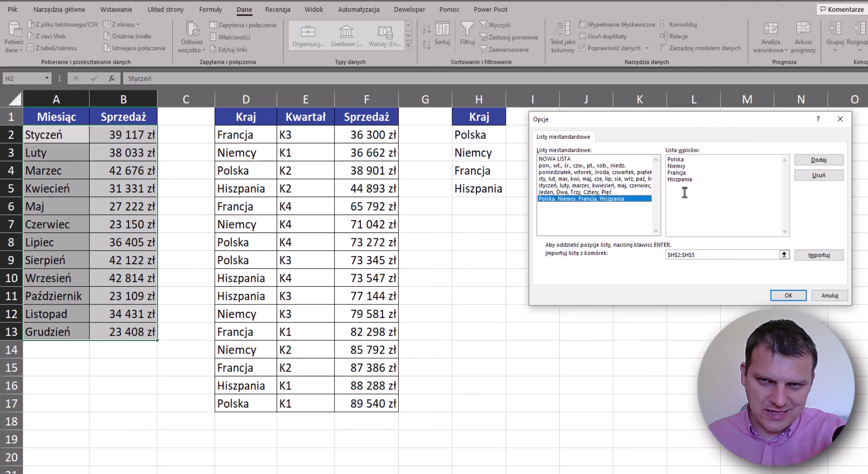
- Review the lists, then confirm Custom Lists and Excel Options with OK
click(707, 254)
click(601, 180)
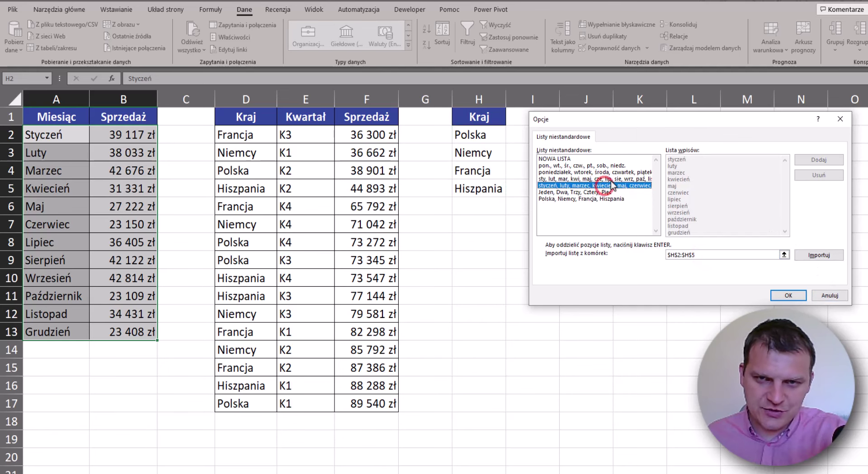
click(613, 166)
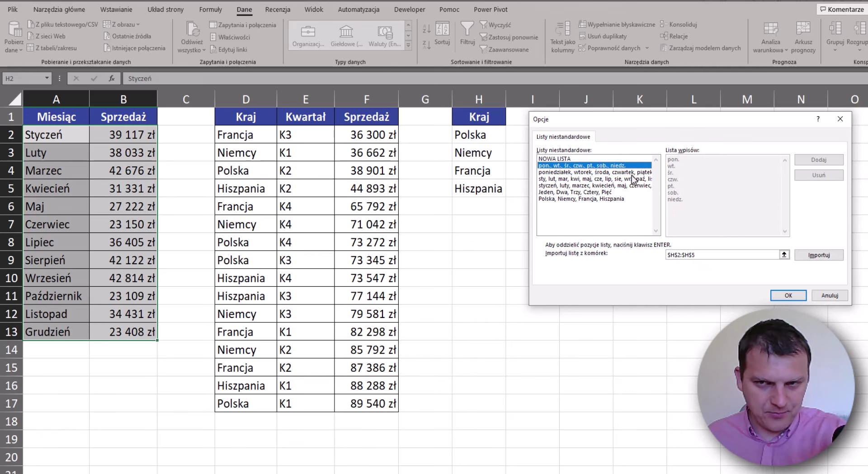
click(796, 297)
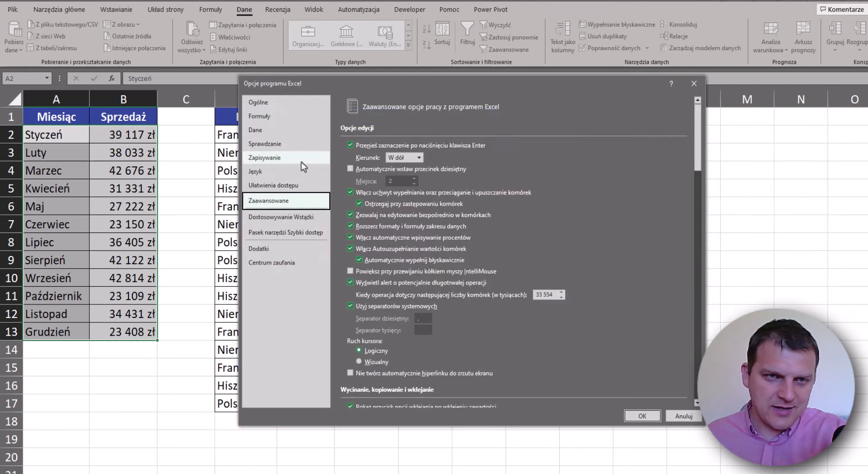
click(642, 415)
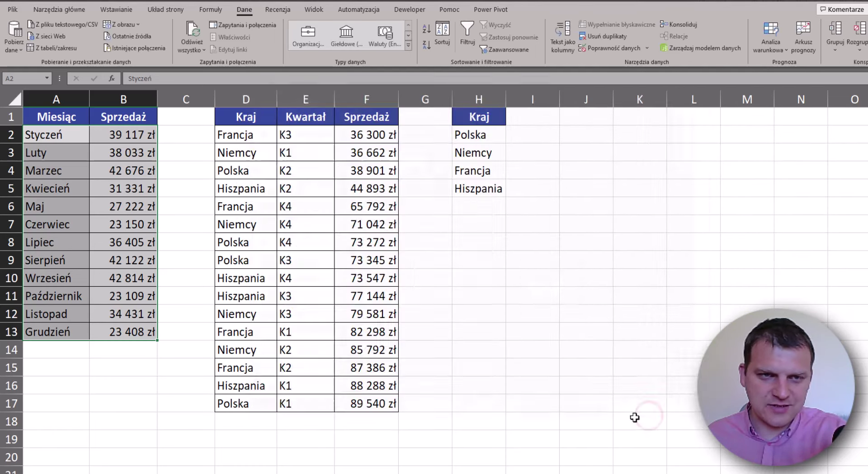
- Open Sort for the country table and sort first by Kwartał, A to Z
click(266, 137)
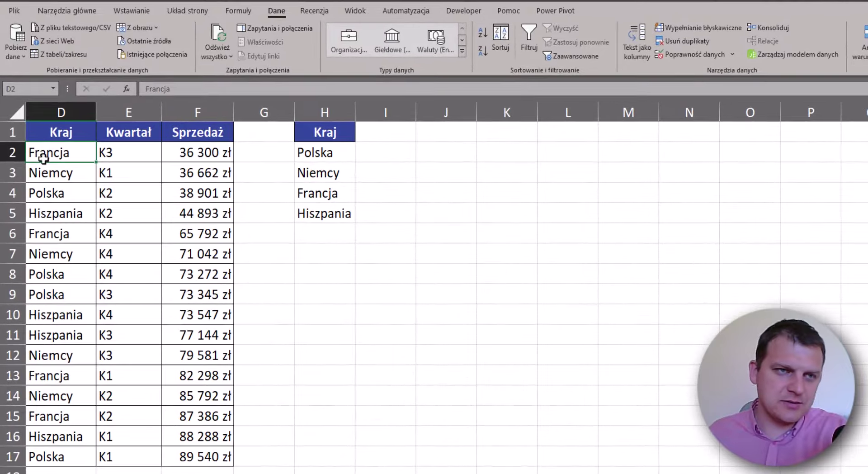
click(505, 37)
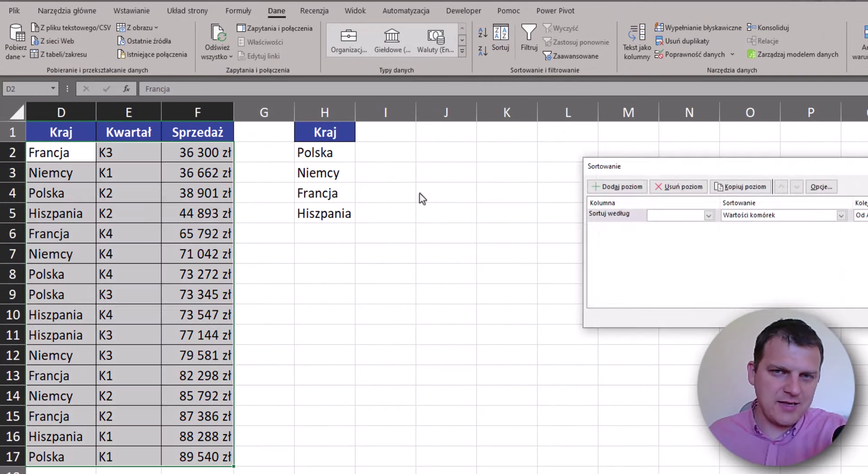
drag(700, 167, 480, 152)
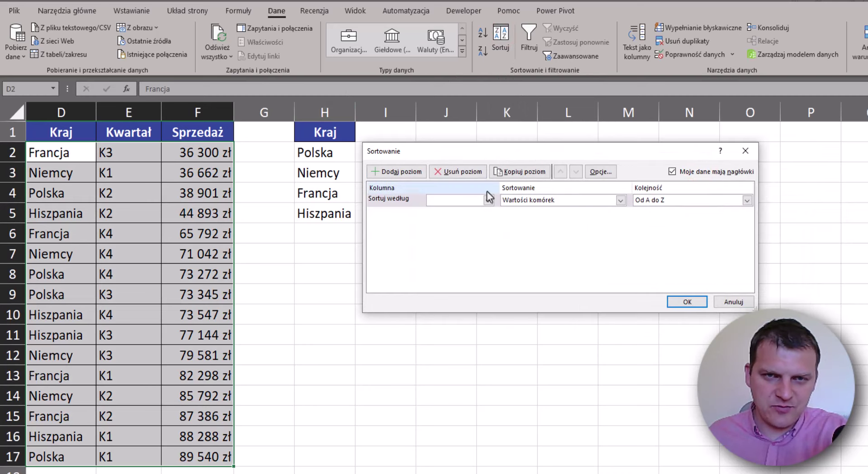
click(487, 199)
click(469, 218)
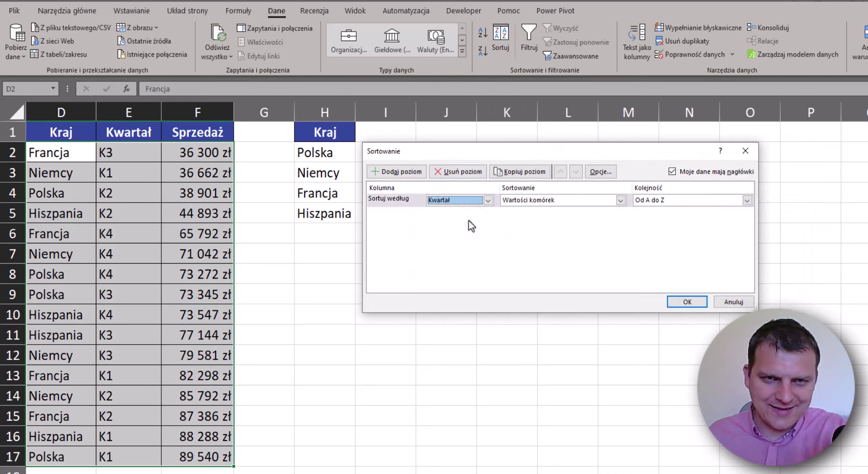
click(654, 201)
click(655, 199)
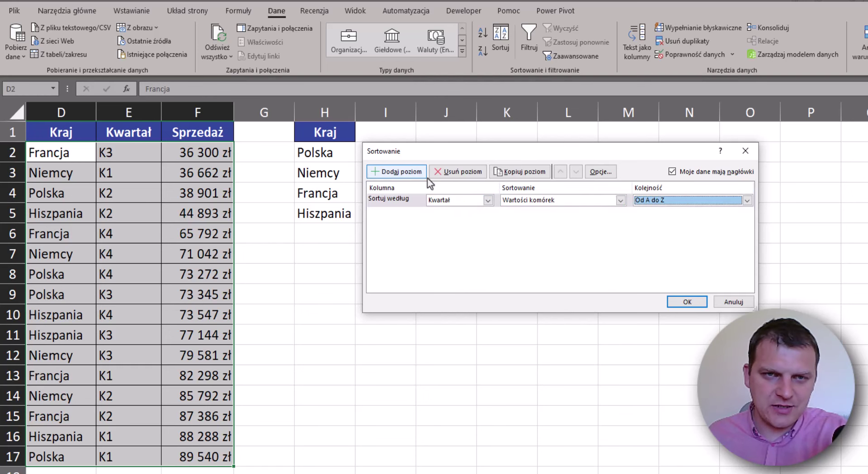
- Add a second sort level by Kraj and open its order choices
click(402, 173)
click(489, 213)
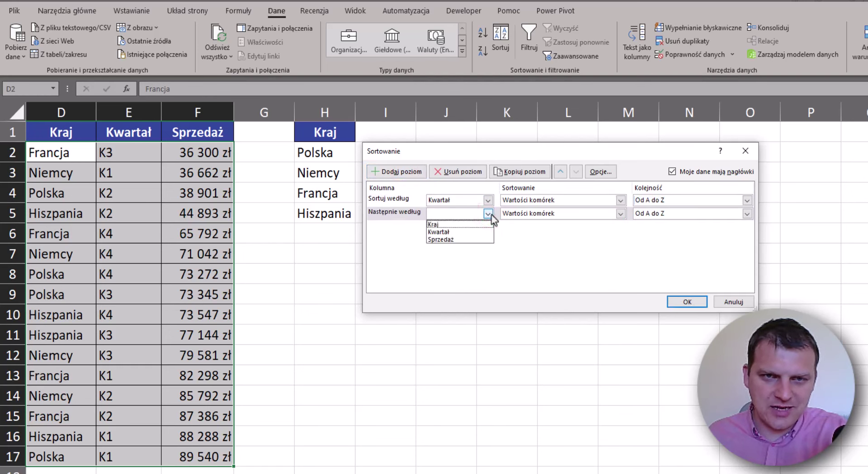
click(467, 224)
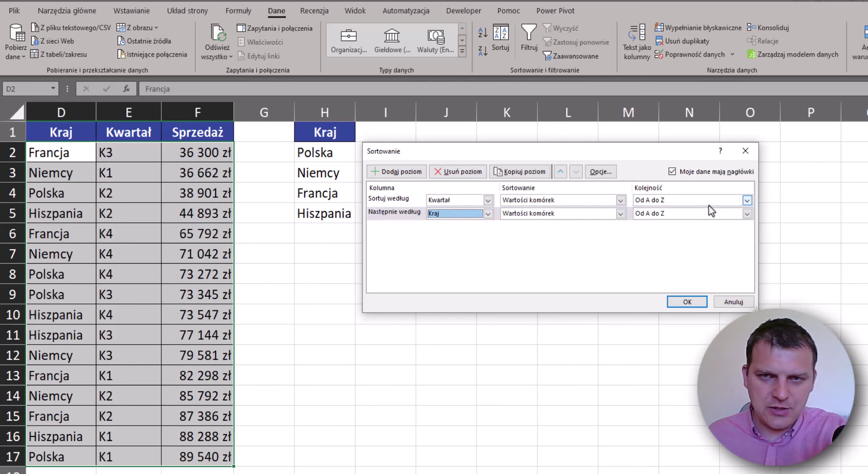
click(746, 213)
- Set the Kraj order to the custom list Polska, Niemcy, Francja, Hiszpania
click(730, 240)
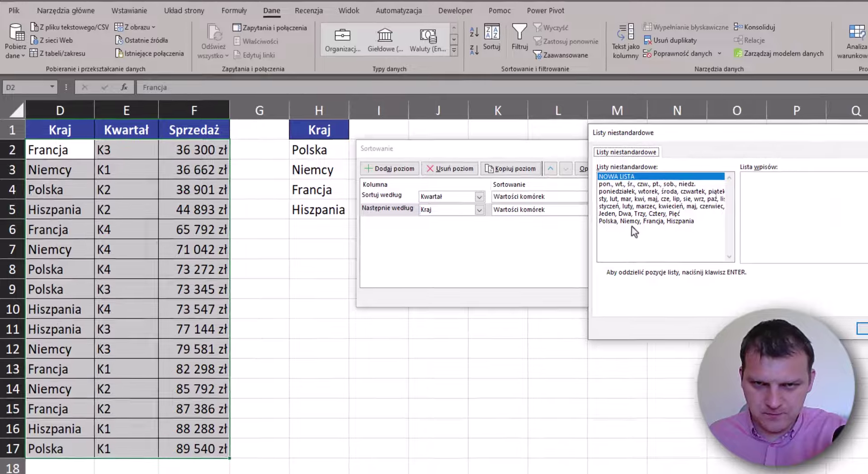
click(637, 222)
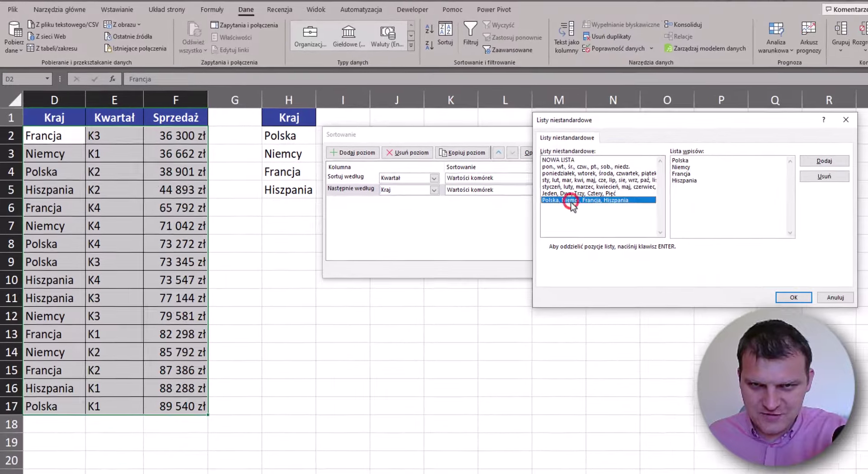
click(863, 329)
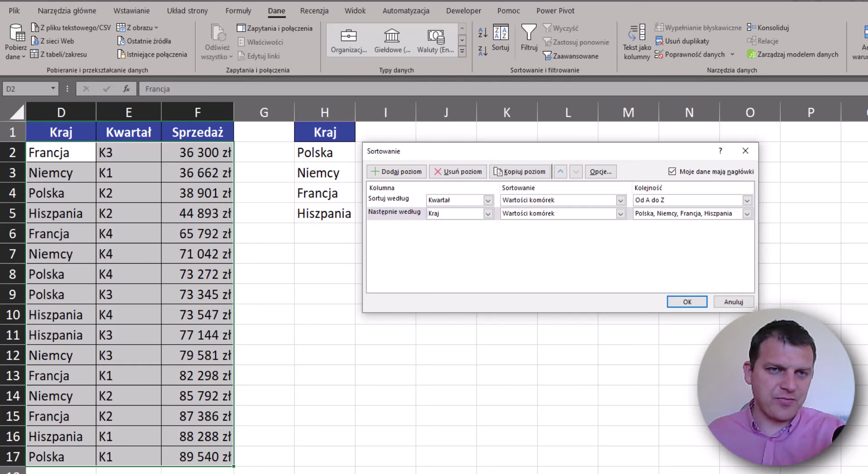
click(687, 301)
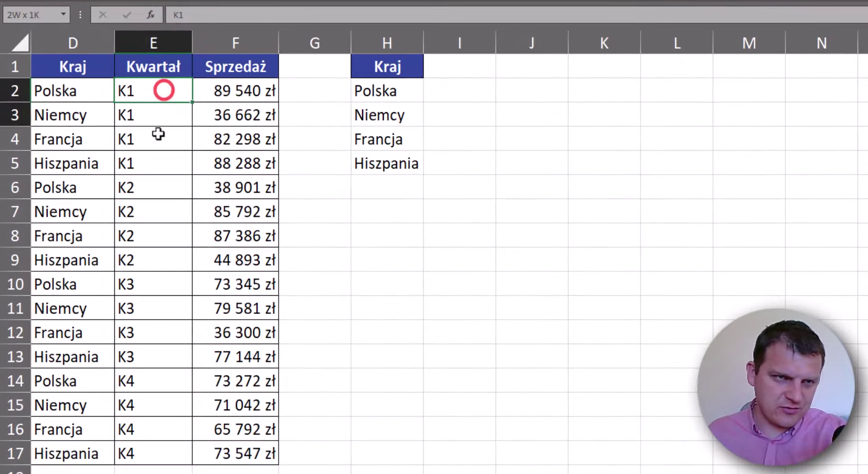
mouse_move(162, 89)
mouse_down()
mouse_move(157, 162)
mouse_move(100, 163)
mouse_up()
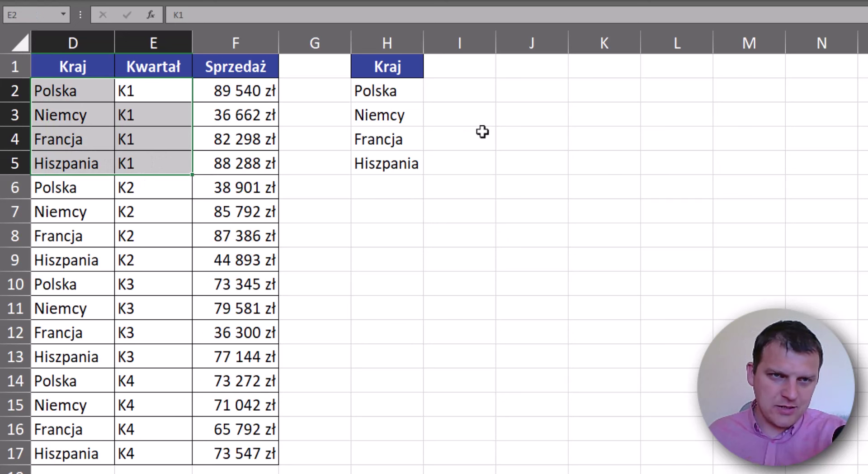
drag(397, 91, 397, 163)
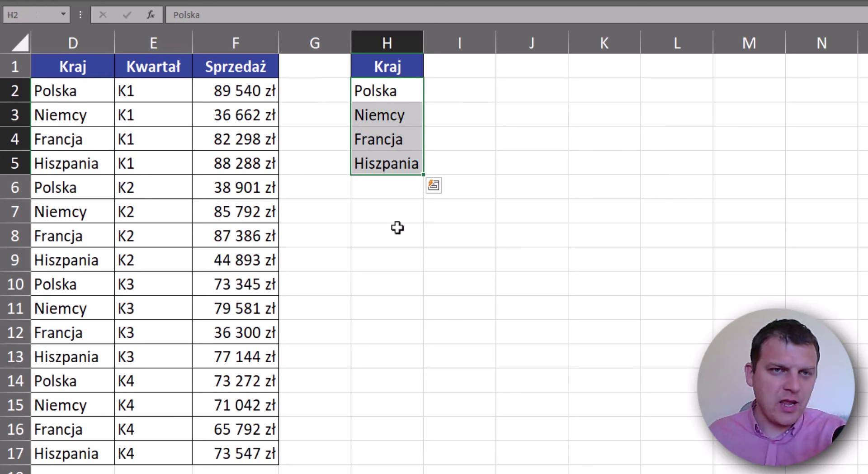